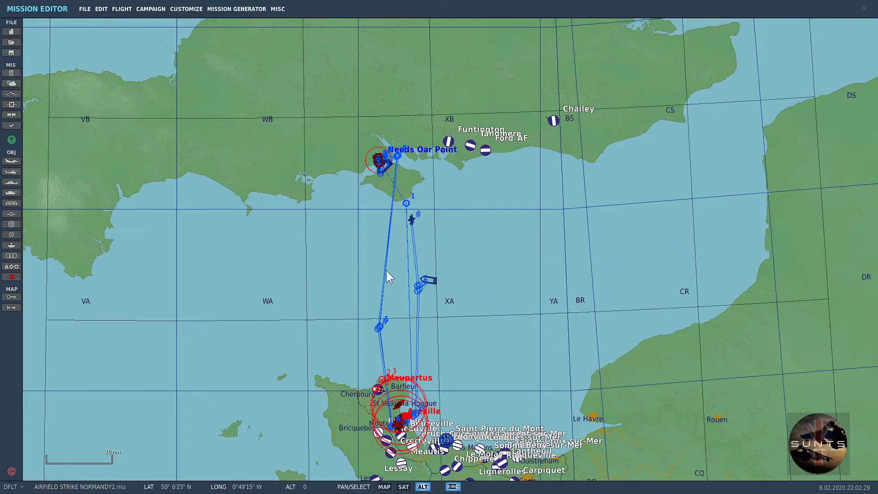
Open the mission briefing and show its blue-coalition briefing image thumbnails
click(11, 74)
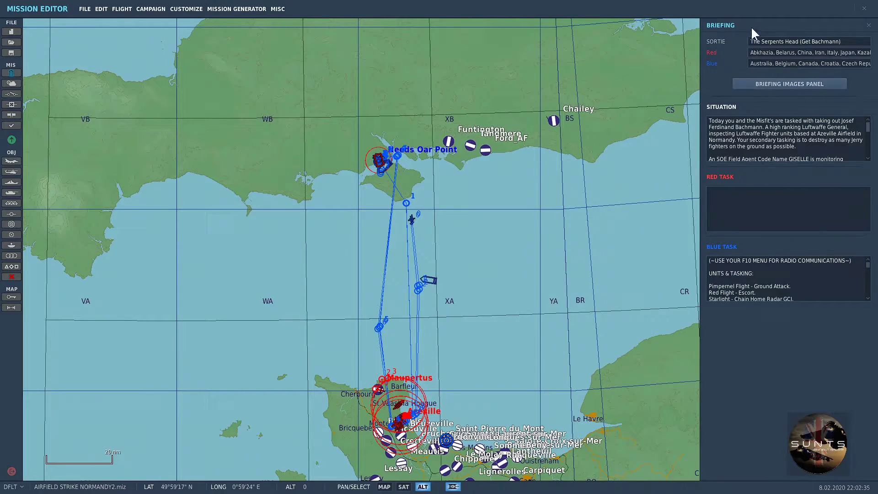
click(793, 85)
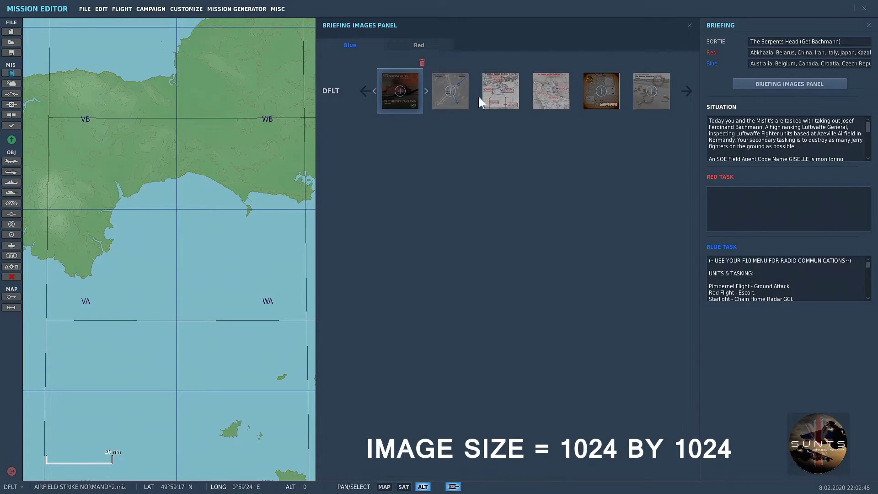
Scroll the blue thumbnail strip forward to reveal the empty add-image slot
click(688, 92)
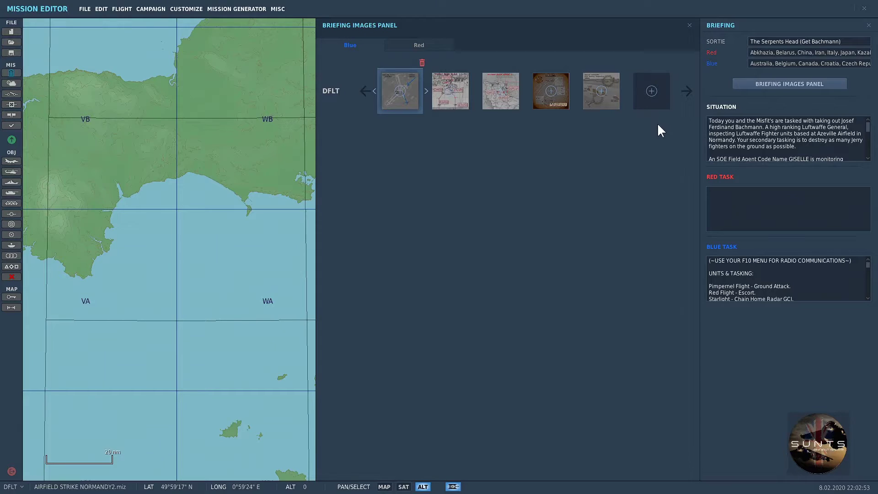
Load SERPENTSHEADCOV.png into the empty last blue briefing image slot
click(651, 90)
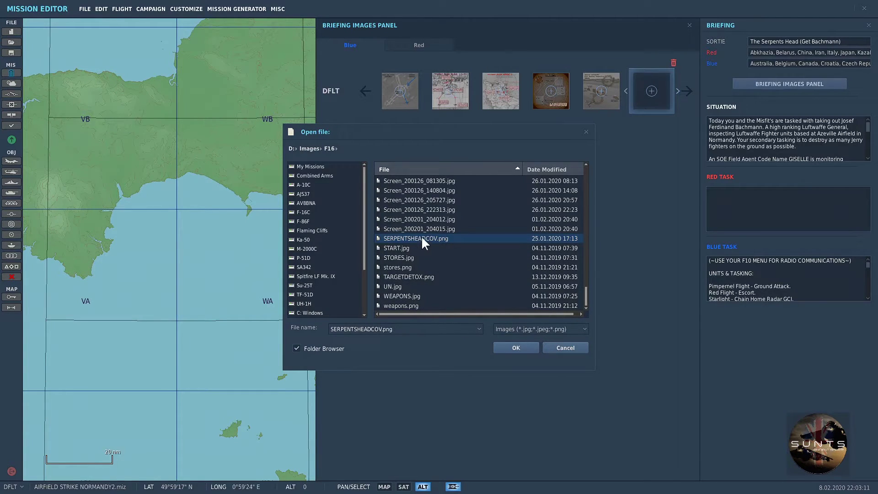
click(517, 350)
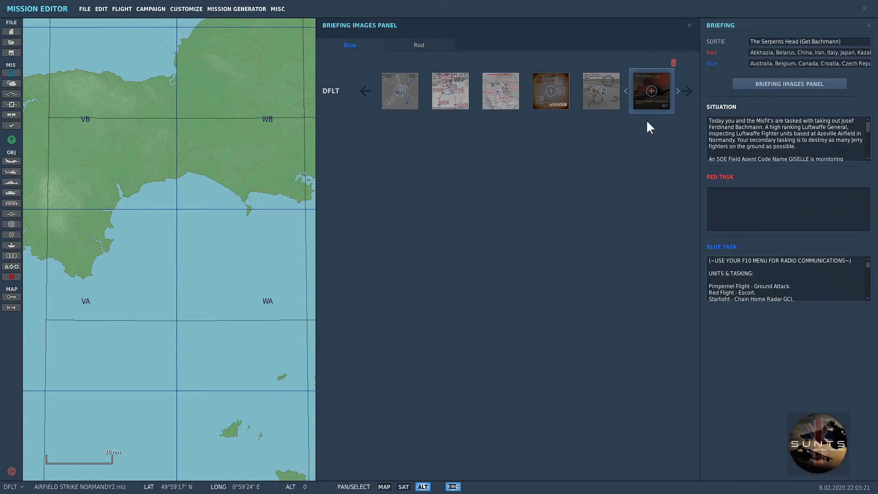
Move the SERPENTSHEADCOV.png thumbnail back and forth, then delete it from the last slot
click(626, 91)
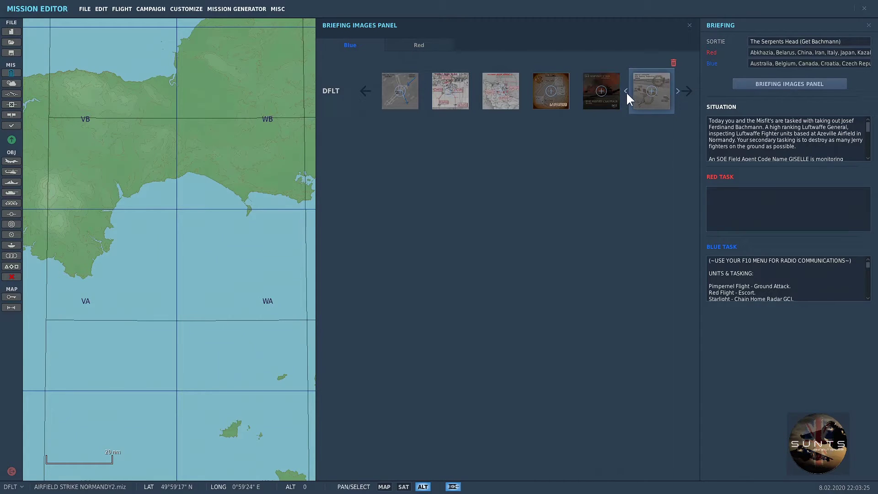
click(603, 91)
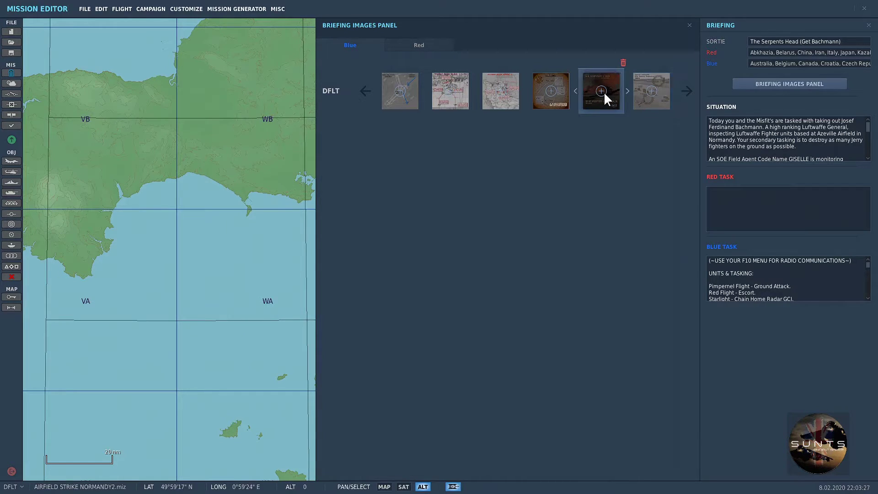
click(628, 91)
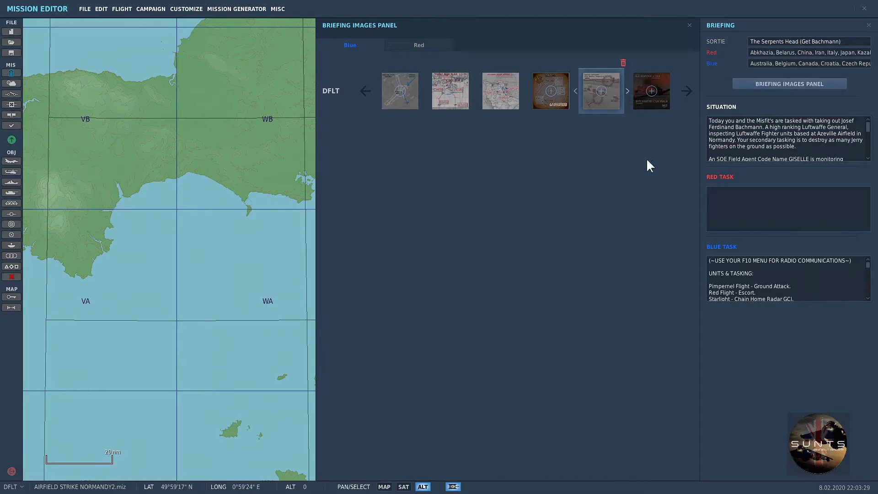
click(654, 98)
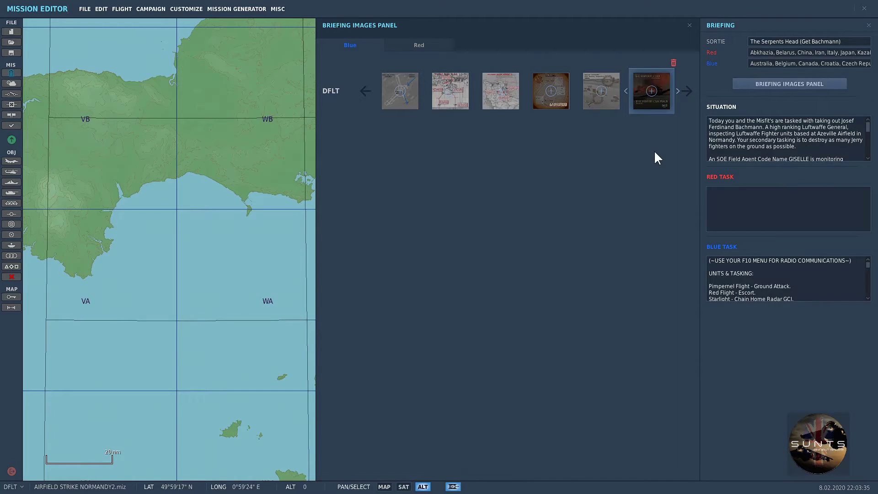
click(673, 63)
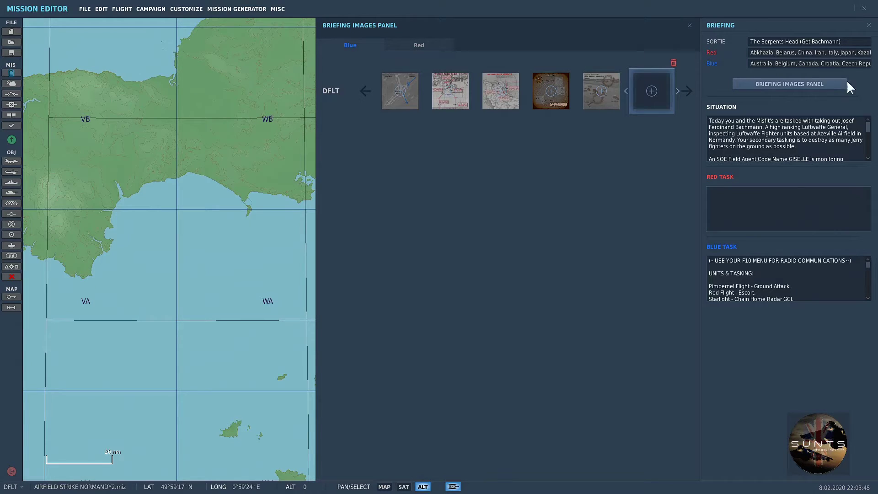
Close the editor panels and page The Serpents Head briefing to image 3 of 6, Flight Plan Stage 1 & 3
click(869, 26)
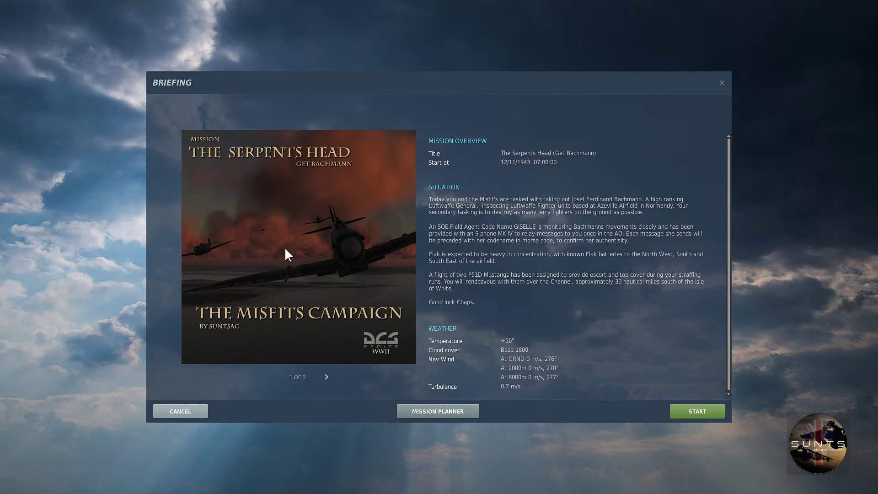
click(327, 377)
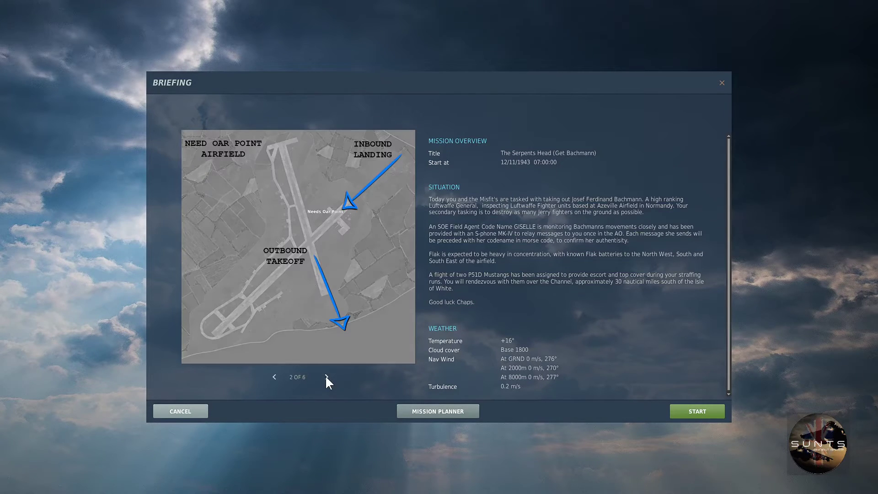
click(327, 378)
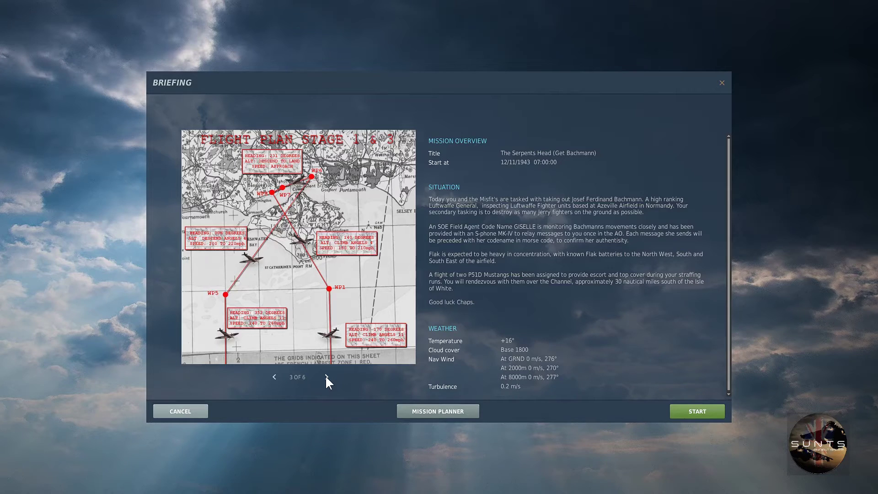
click(326, 377)
click(327, 378)
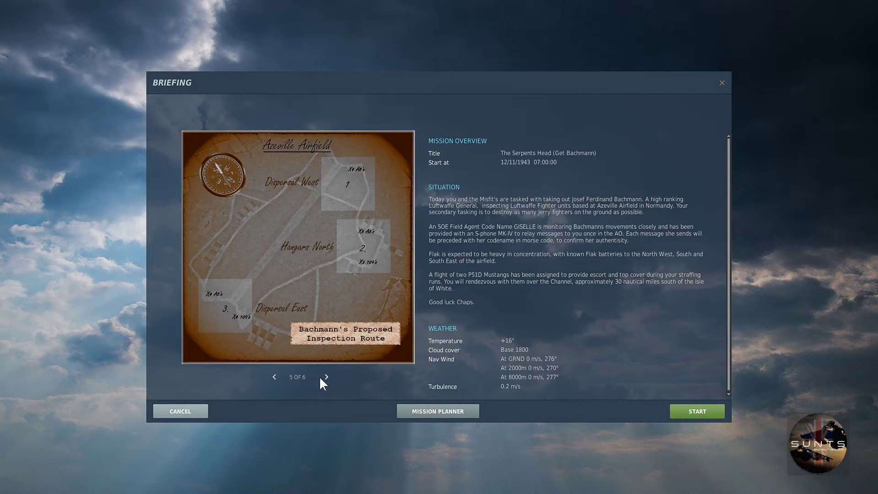
click(275, 377)
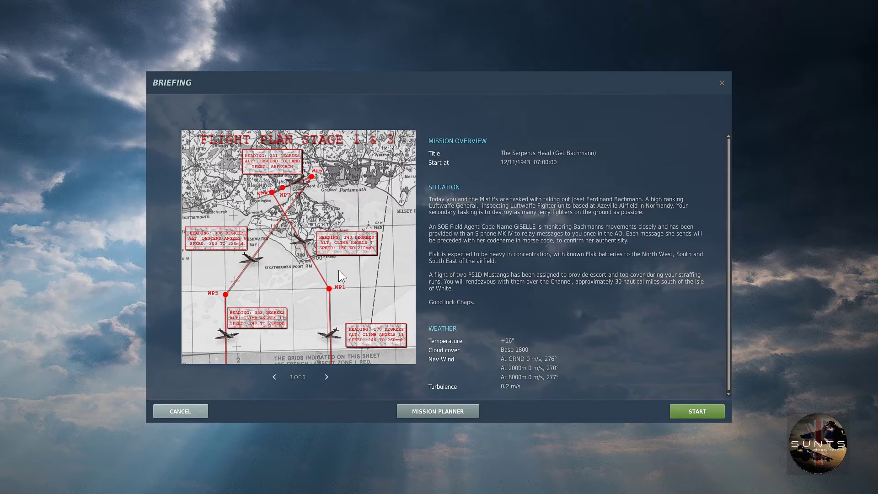
scroll(338, 269, up, 5)
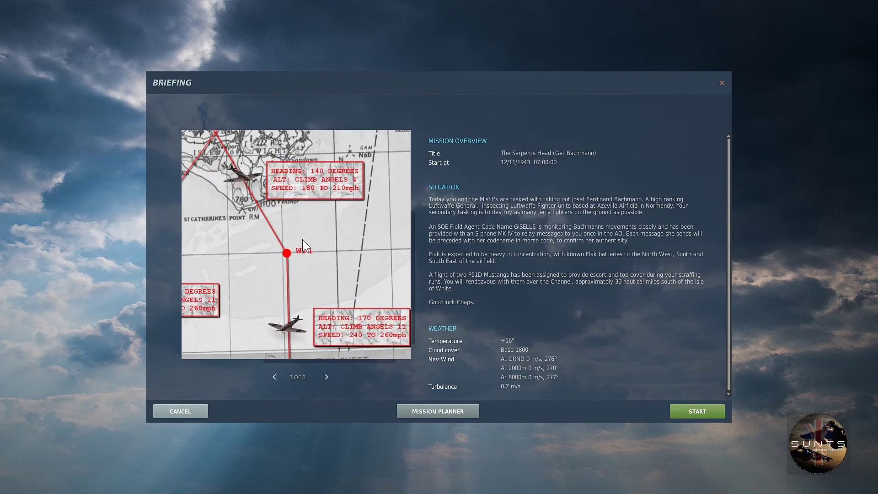
scroll(302, 240, up, 2)
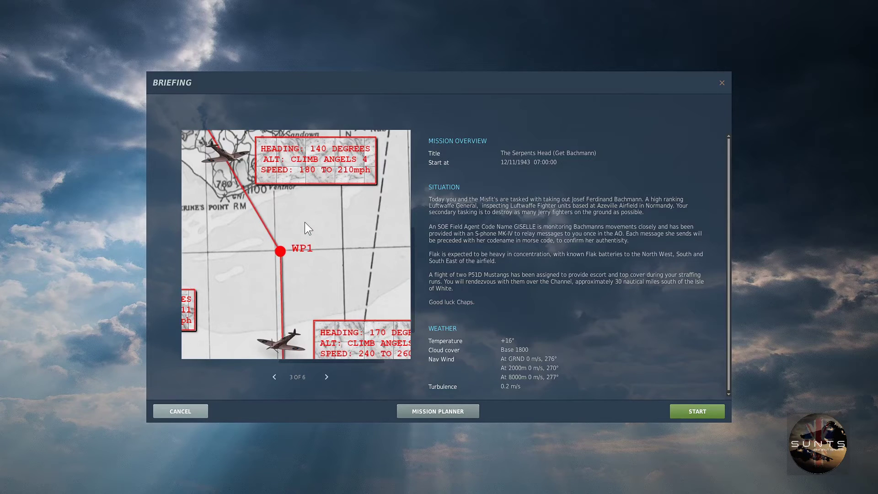